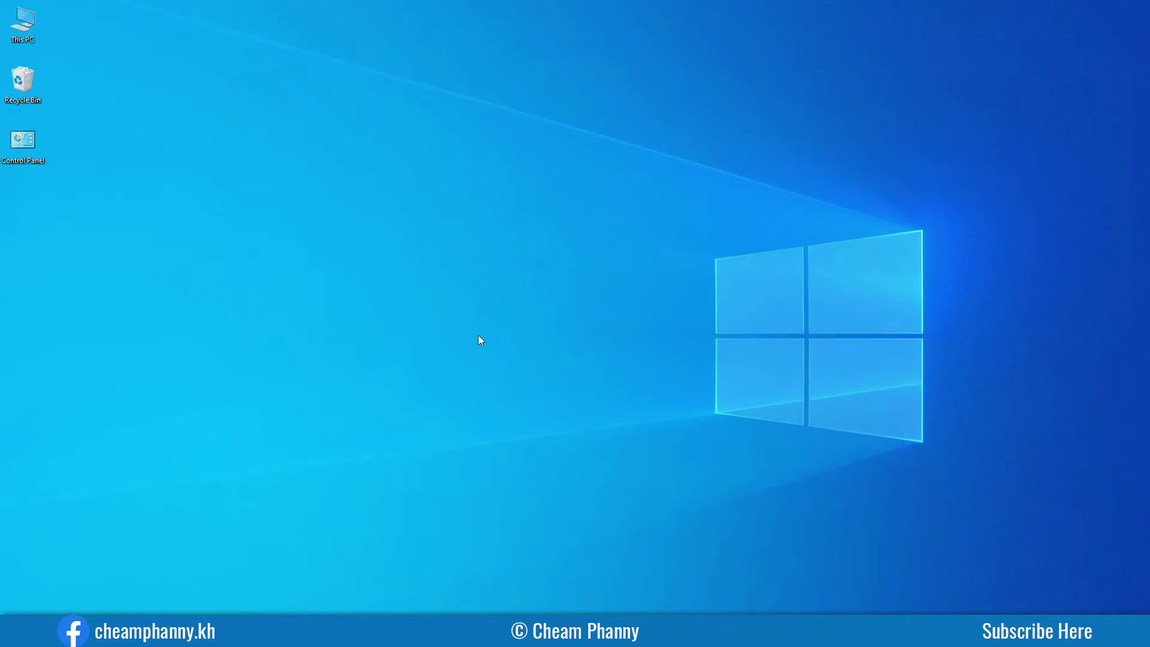
Step: Open Windows Update in the Update & Security settings and check for updates
{"action": "key", "text": "super"}
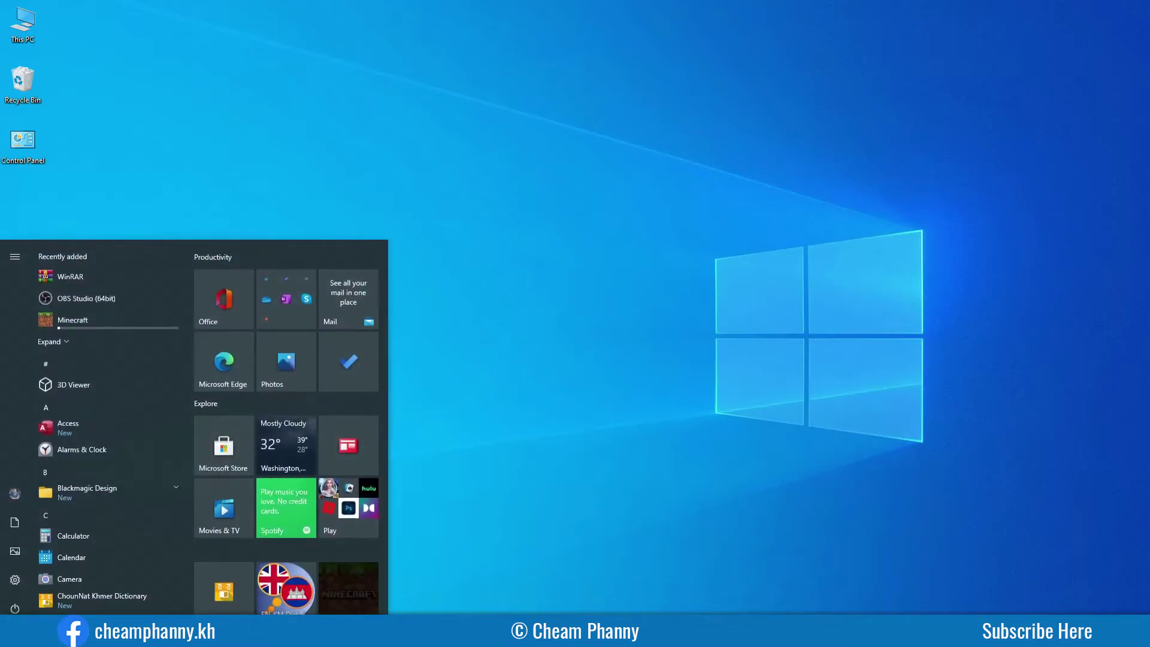
{"action": "left_click", "coordinate": [16, 583]}
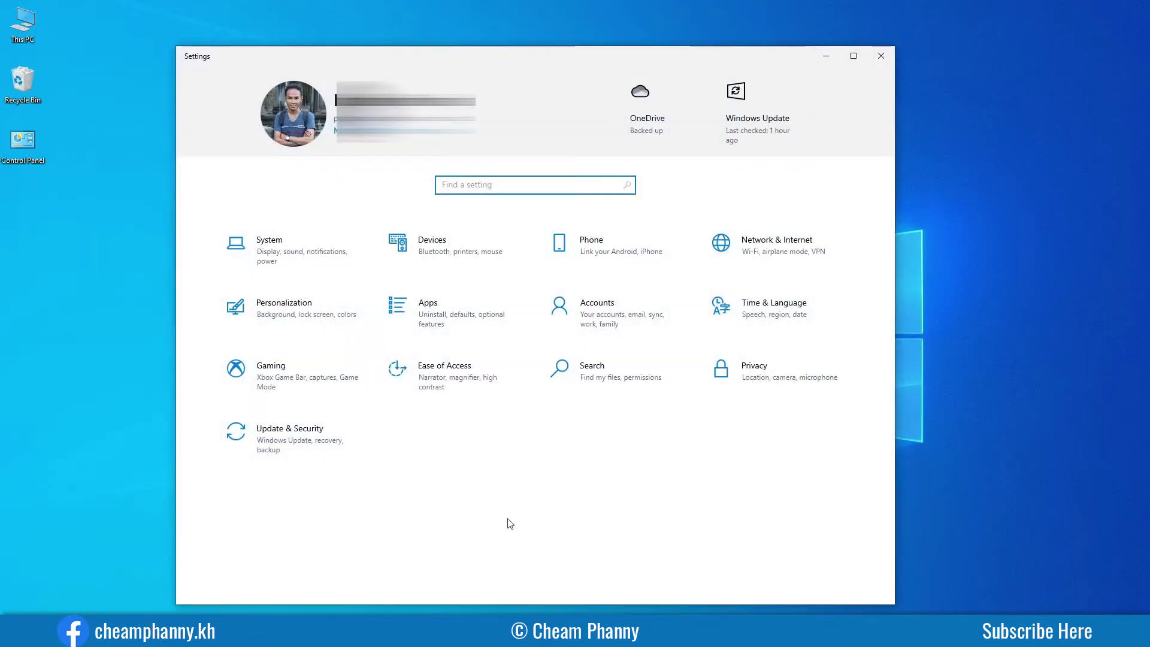
{"action": "left_click", "coordinate": [293, 444]}
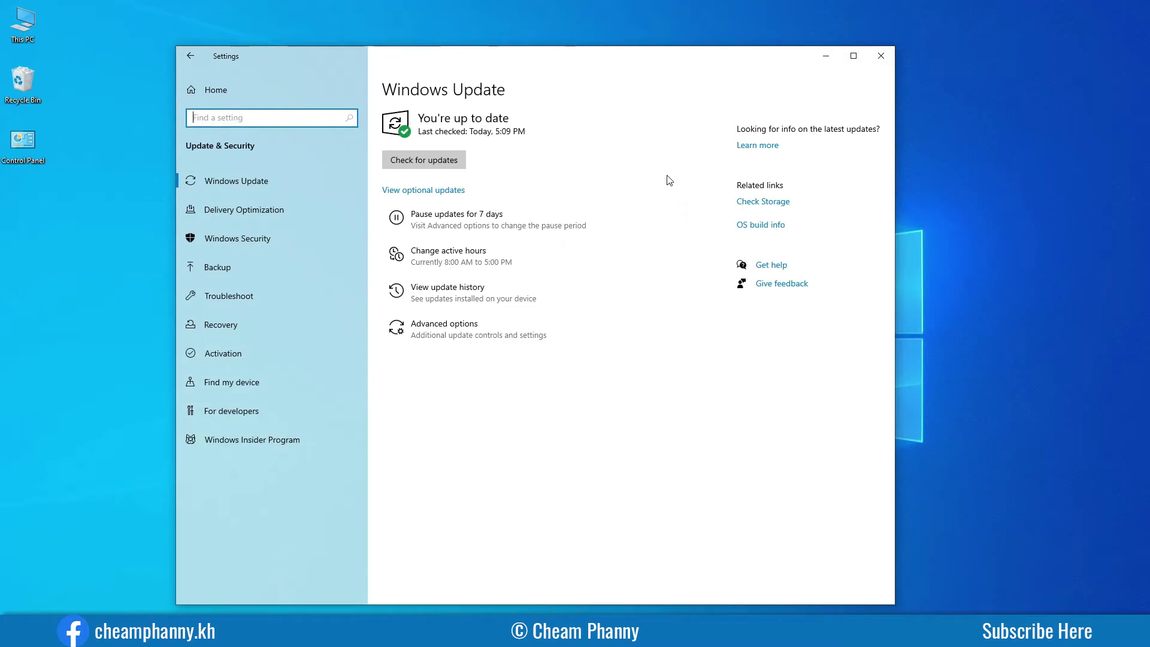
{"action": "left_click", "coordinate": [447, 165]}
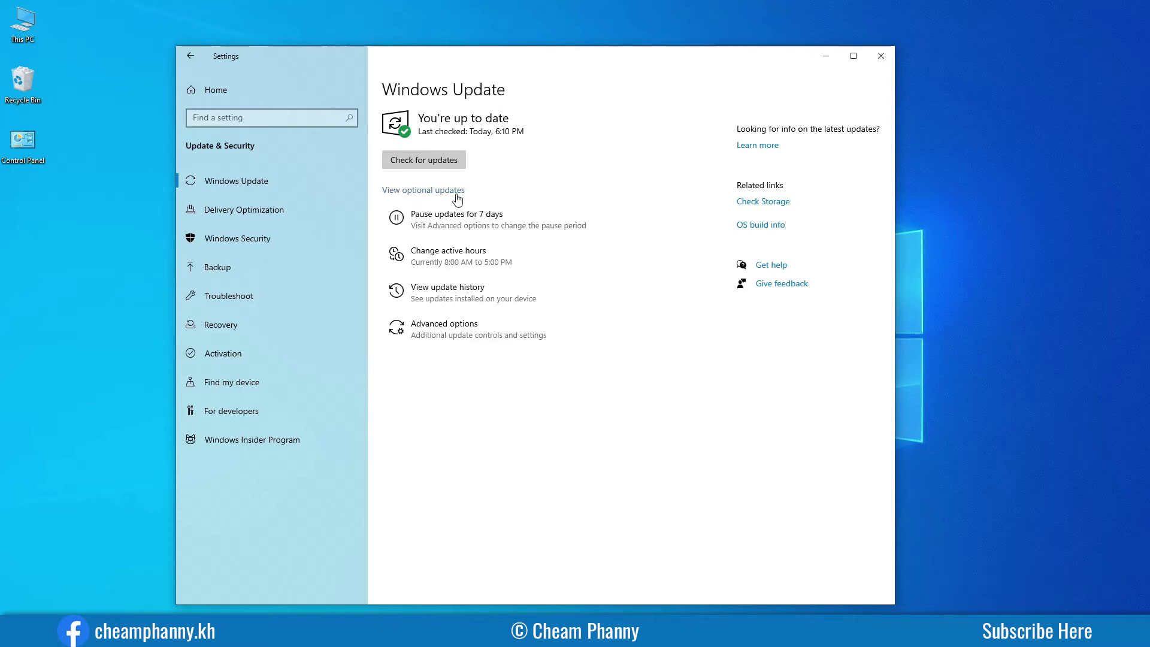
Step: Open the optional updates and expand the list of driver updates
{"action": "left_click", "coordinate": [413, 190]}
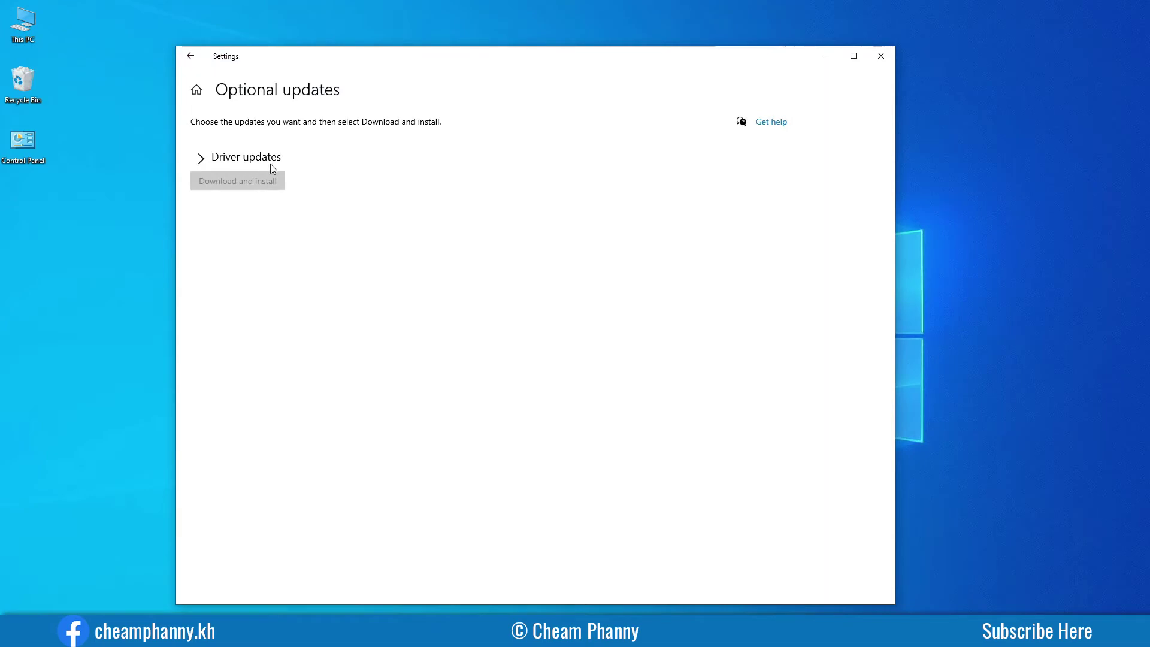
{"action": "left_click", "coordinate": [204, 163]}
{"action": "left_click", "coordinate": [204, 163]}
{"action": "left_click", "coordinate": [203, 163]}
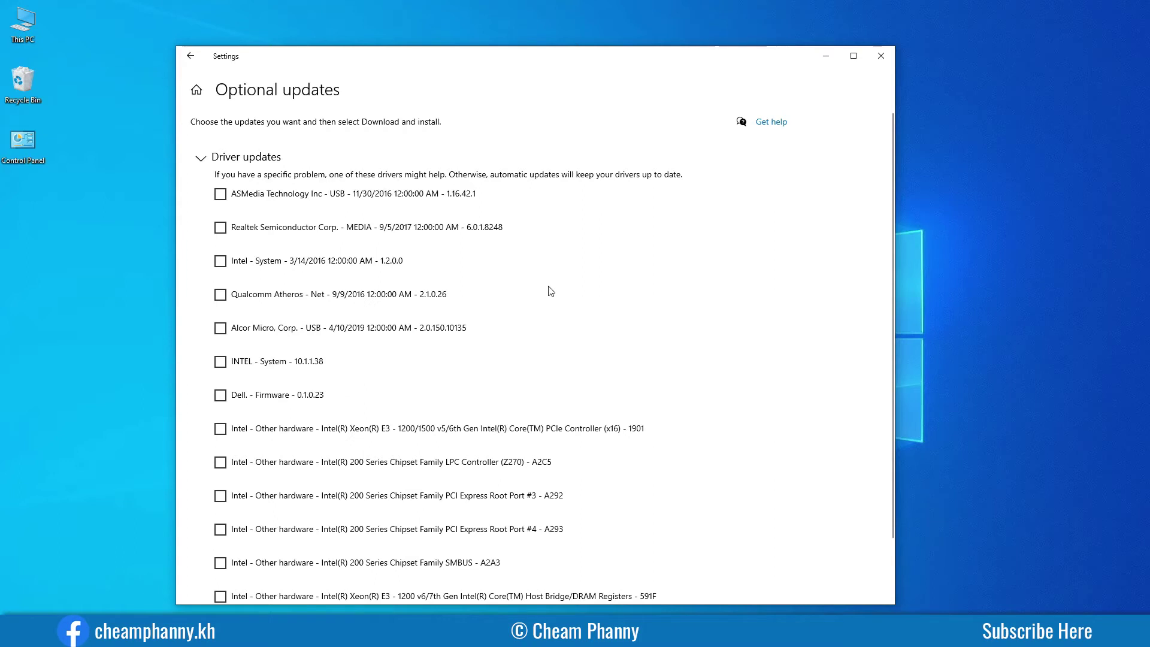
Step: Look through the full list of optional driver updates available for the computer's hardware
{"action": "scroll", "coordinate": [551, 291], "scroll_direction": "down", "scroll_amount": 2}
{"action": "scroll", "coordinate": [551, 291], "scroll_direction": "up", "scroll_amount": 2}
{"action": "scroll", "coordinate": [450, 295], "scroll_direction": "down", "scroll_amount": 2}
{"action": "scroll", "coordinate": [557, 249], "scroll_direction": "up", "scroll_amount": 2}
{"action": "left_click_drag", "start_coordinate": [580, 62], "coordinate": [599, 64]}
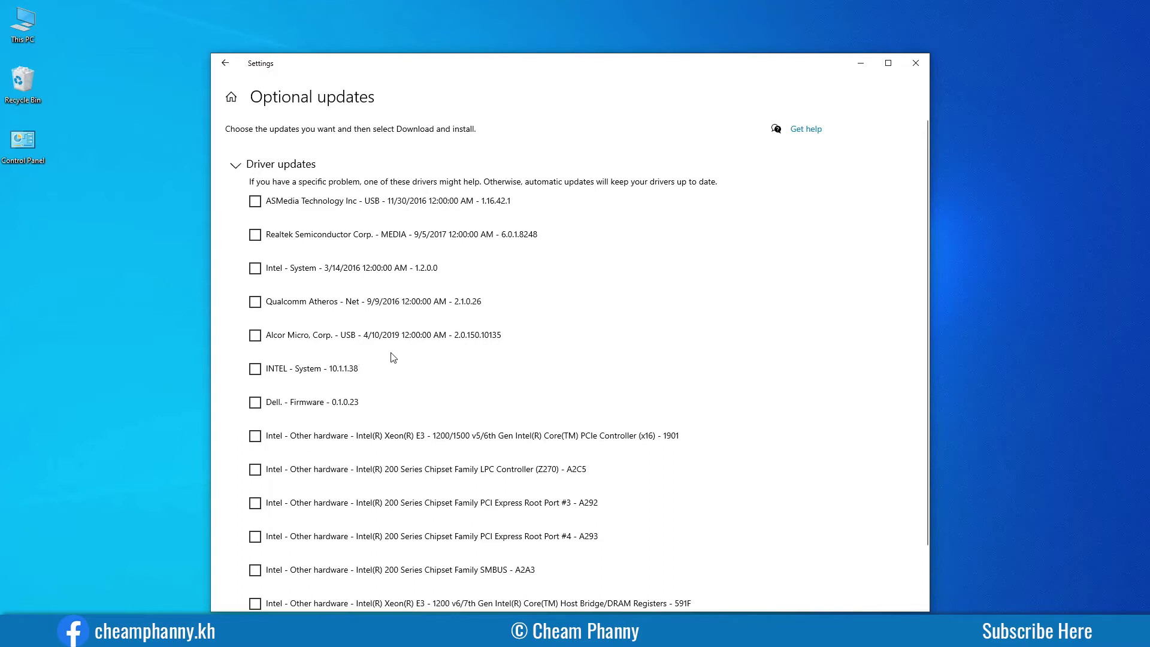
{"action": "scroll", "coordinate": [411, 355], "scroll_direction": "down", "scroll_amount": 2}
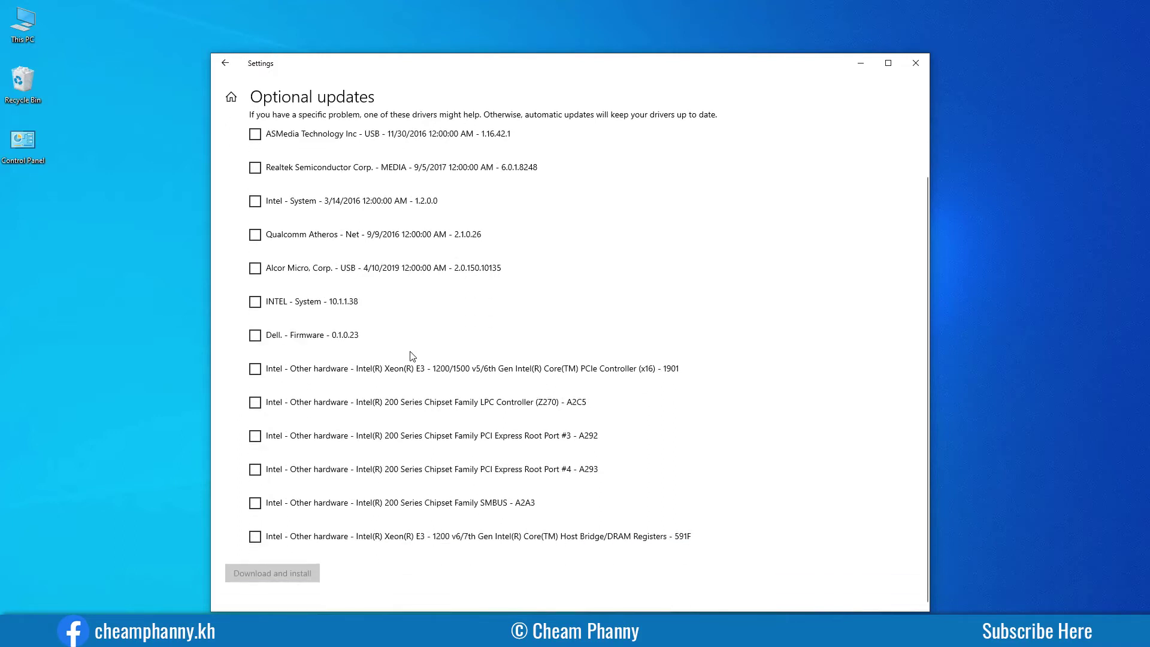
{"action": "scroll", "coordinate": [398, 414], "scroll_direction": "up", "scroll_amount": 2}
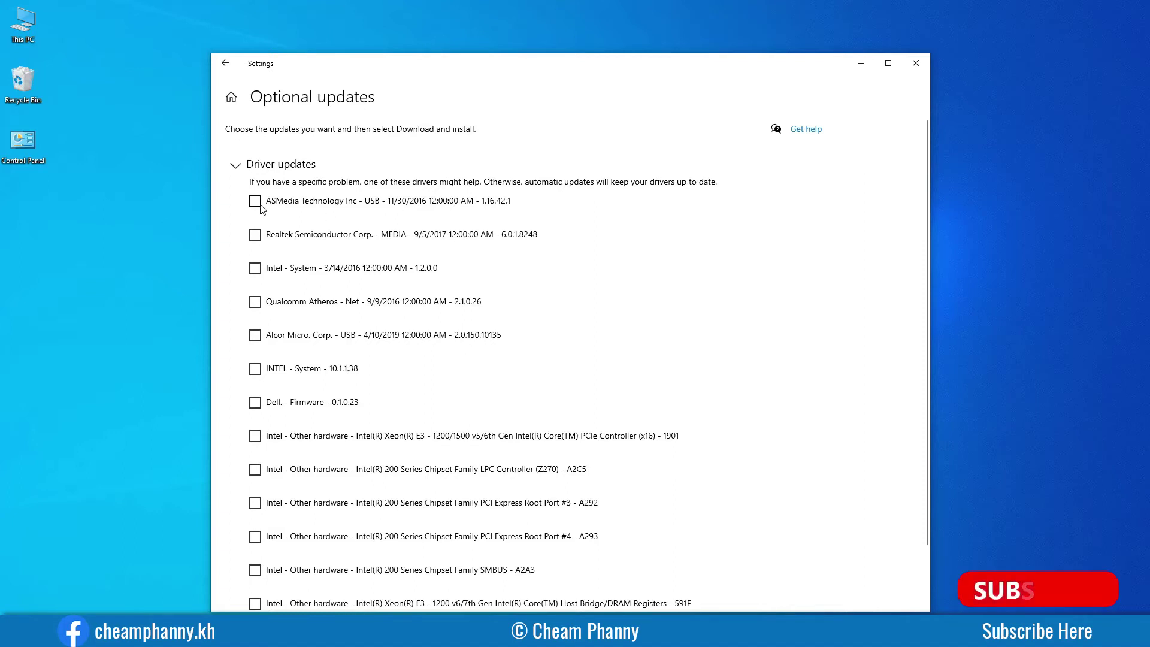
{"action": "scroll", "coordinate": [644, 411], "scroll_direction": "down", "scroll_amount": 2}
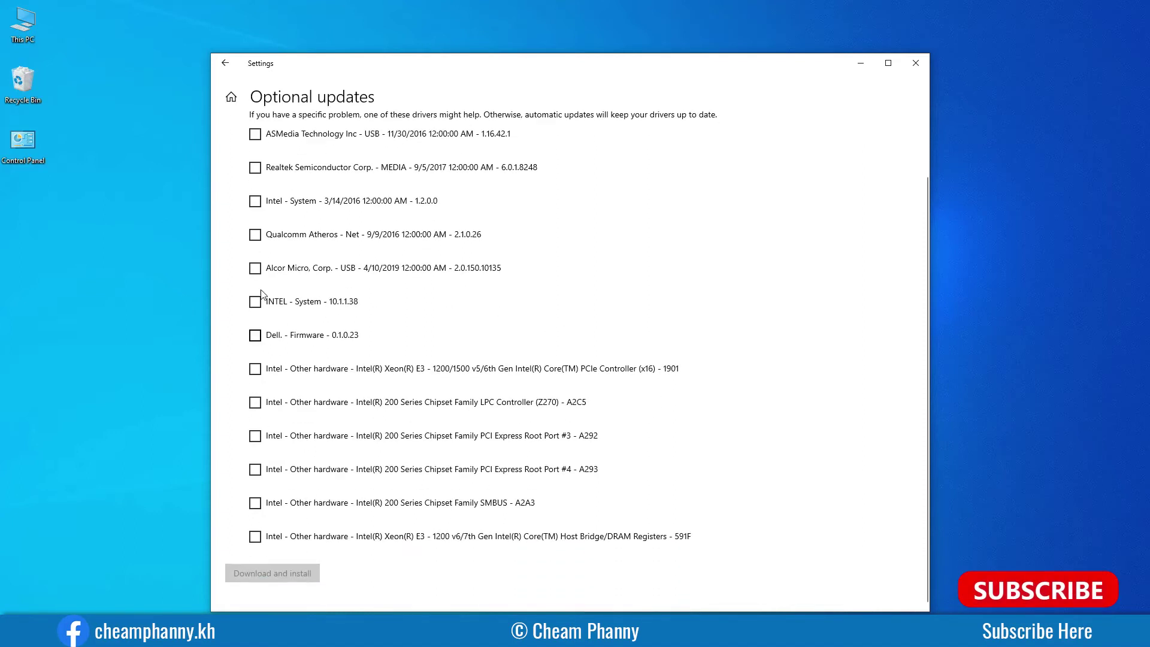
Step: Select every optional driver update in the list, from the ASMedia USB driver to the Intel Host Bridge/DRAM Registers driver
{"action": "scroll", "coordinate": [255, 335], "scroll_direction": "up", "scroll_amount": 2}
{"action": "left_click", "coordinate": [255, 201]}
{"action": "left_click", "coordinate": [256, 235]}
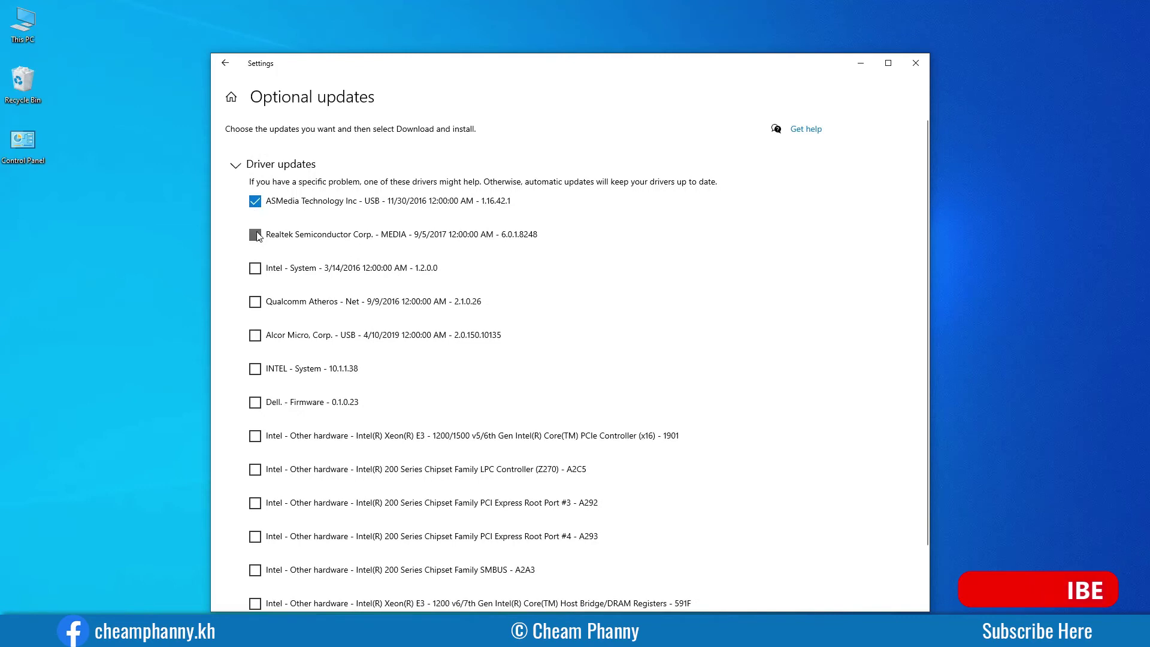
{"action": "left_click", "coordinate": [255, 268]}
{"action": "left_click", "coordinate": [256, 301]}
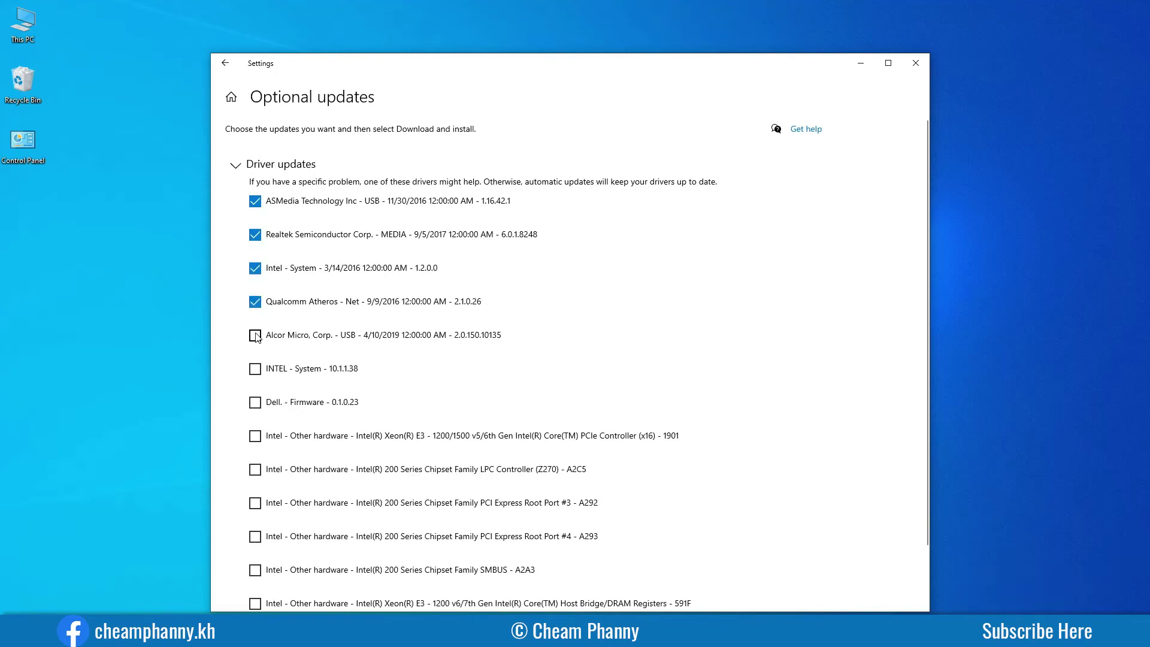
{"action": "left_click", "coordinate": [257, 334]}
{"action": "left_click", "coordinate": [255, 368]}
{"action": "scroll", "coordinate": [256, 372], "scroll_direction": "down", "scroll_amount": 2}
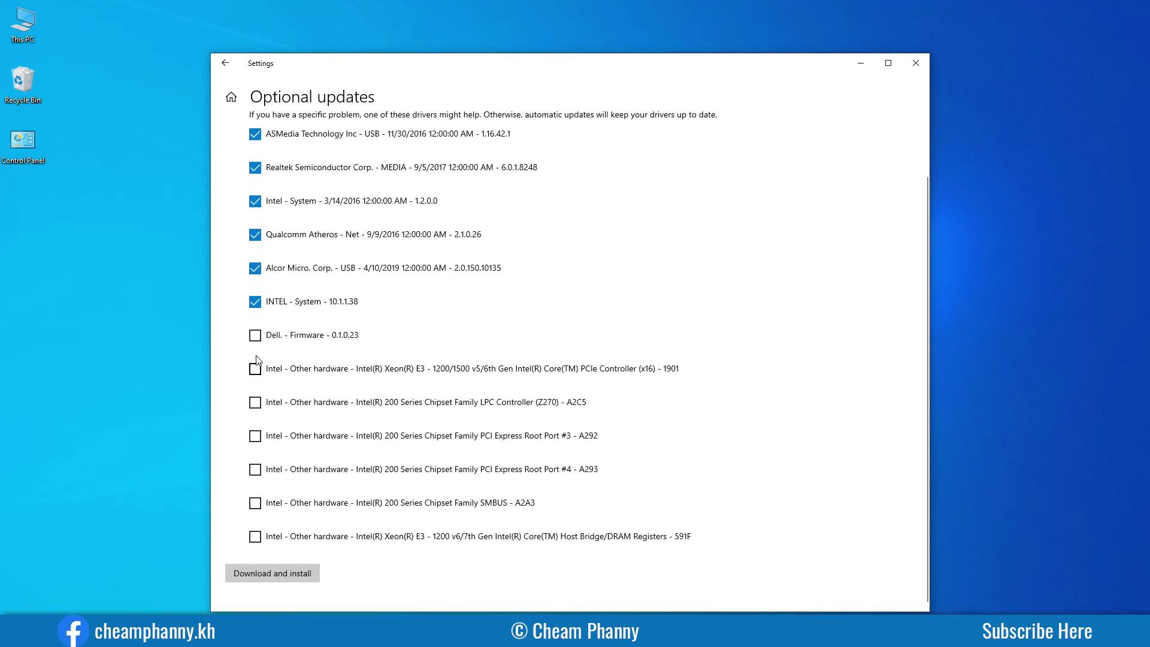
{"action": "left_click", "coordinate": [255, 334]}
{"action": "left_click", "coordinate": [255, 370]}
{"action": "left_click", "coordinate": [257, 404]}
{"action": "left_click", "coordinate": [256, 437]}
{"action": "left_click", "coordinate": [257, 471]}
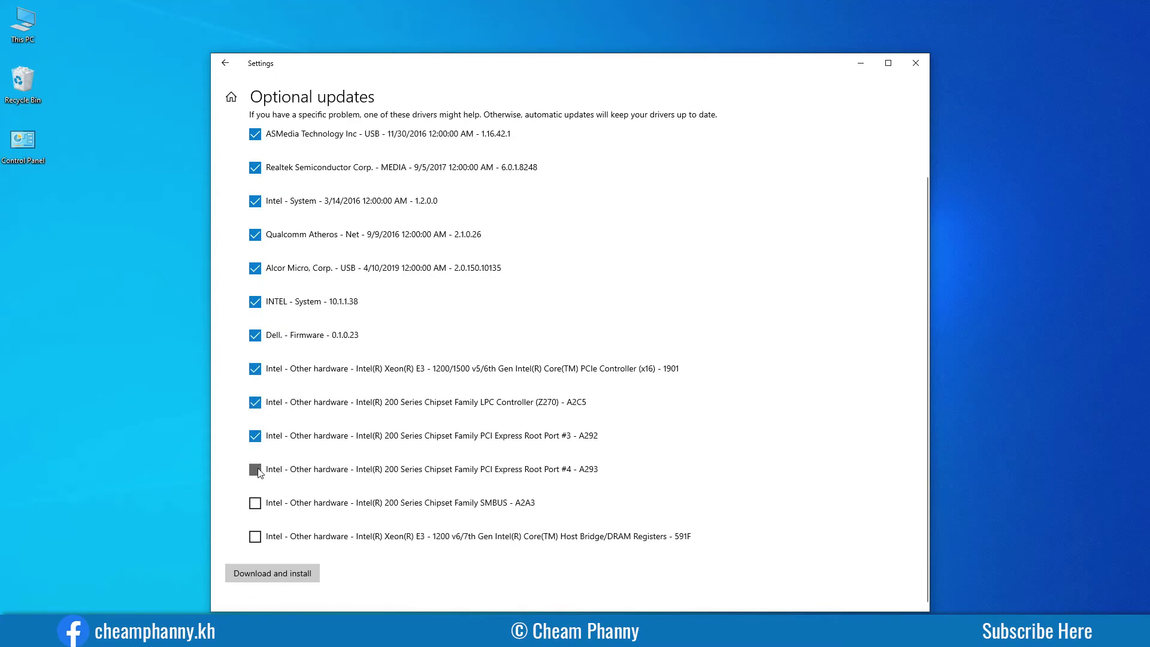
{"action": "left_click", "coordinate": [256, 503]}
{"action": "left_click", "coordinate": [256, 537]}
Step: Review the selected driver updates and start downloading and installing them
{"action": "scroll", "coordinate": [372, 470], "scroll_direction": "up", "scroll_amount": 2}
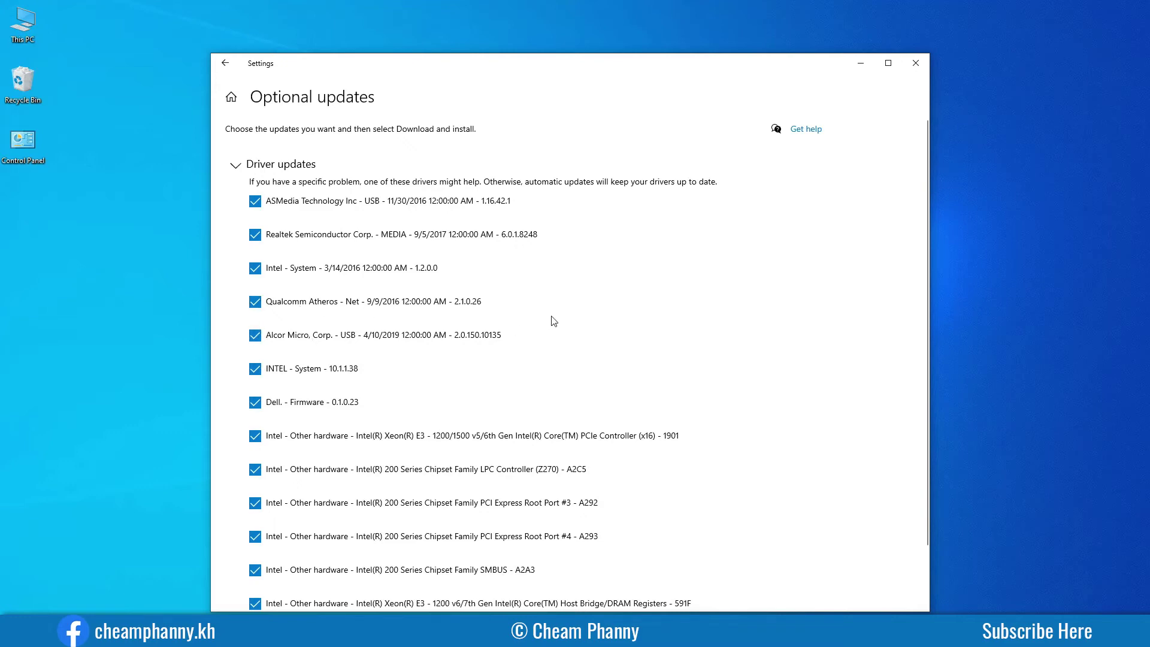
{"action": "scroll", "coordinate": [555, 322], "scroll_direction": "down", "scroll_amount": 2}
{"action": "scroll", "coordinate": [556, 318], "scroll_direction": "up", "scroll_amount": 2}
{"action": "scroll", "coordinate": [563, 350], "scroll_direction": "down", "scroll_amount": 2}
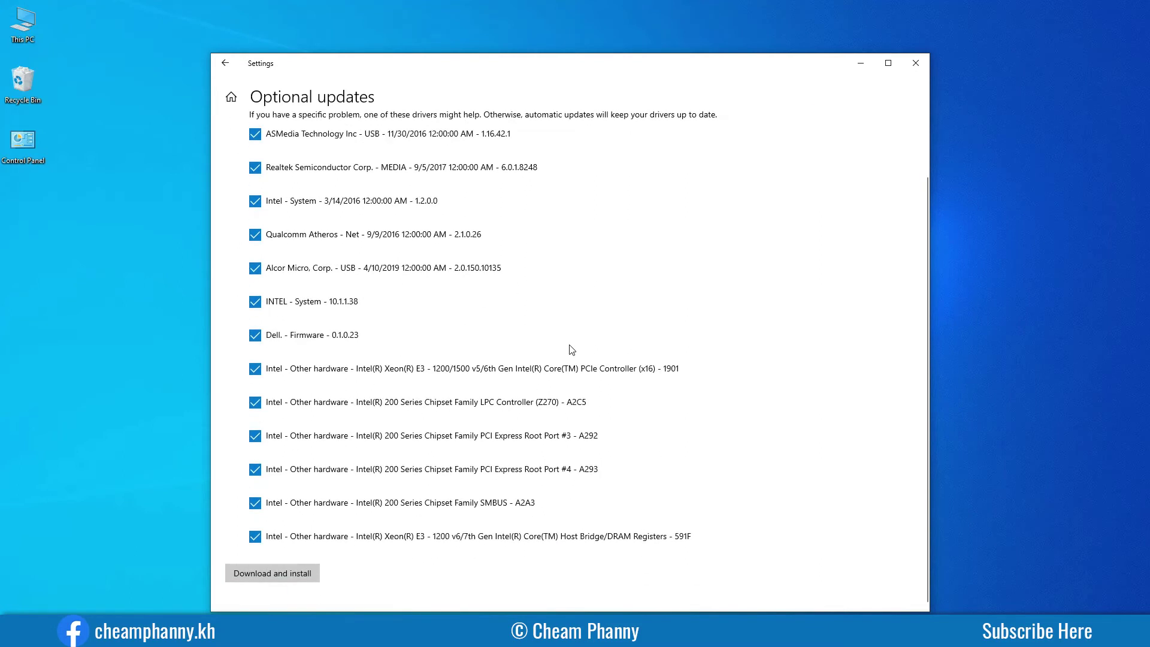
{"action": "scroll", "coordinate": [578, 347], "scroll_direction": "up", "scroll_amount": 2}
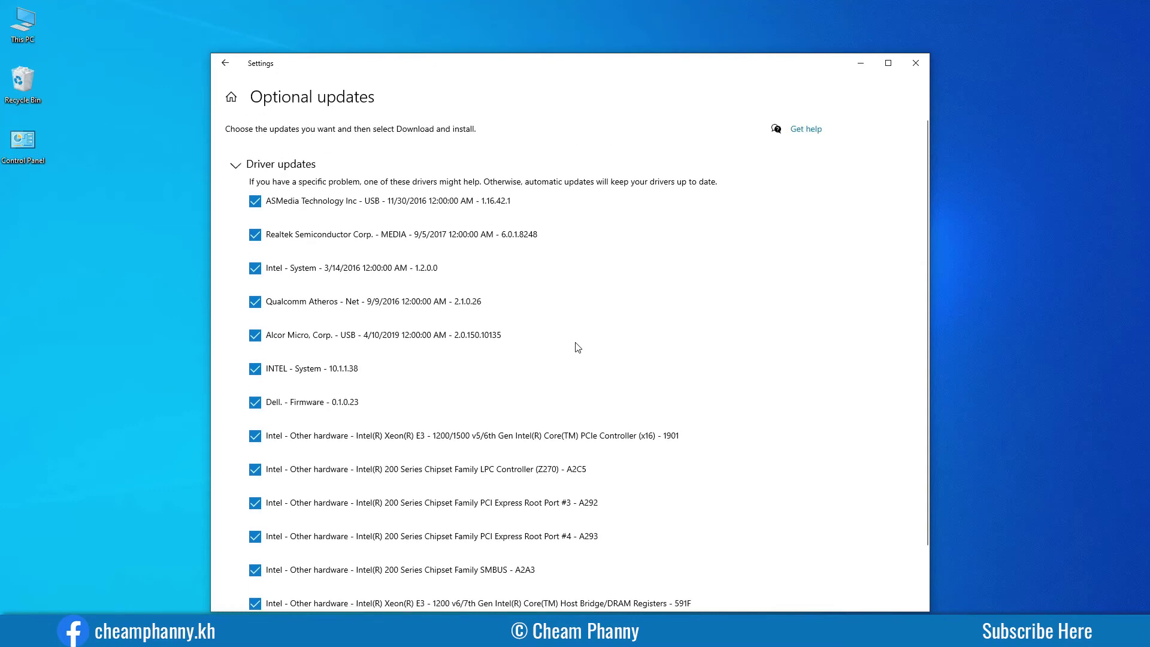
{"action": "scroll", "coordinate": [577, 347], "scroll_direction": "down", "scroll_amount": 2}
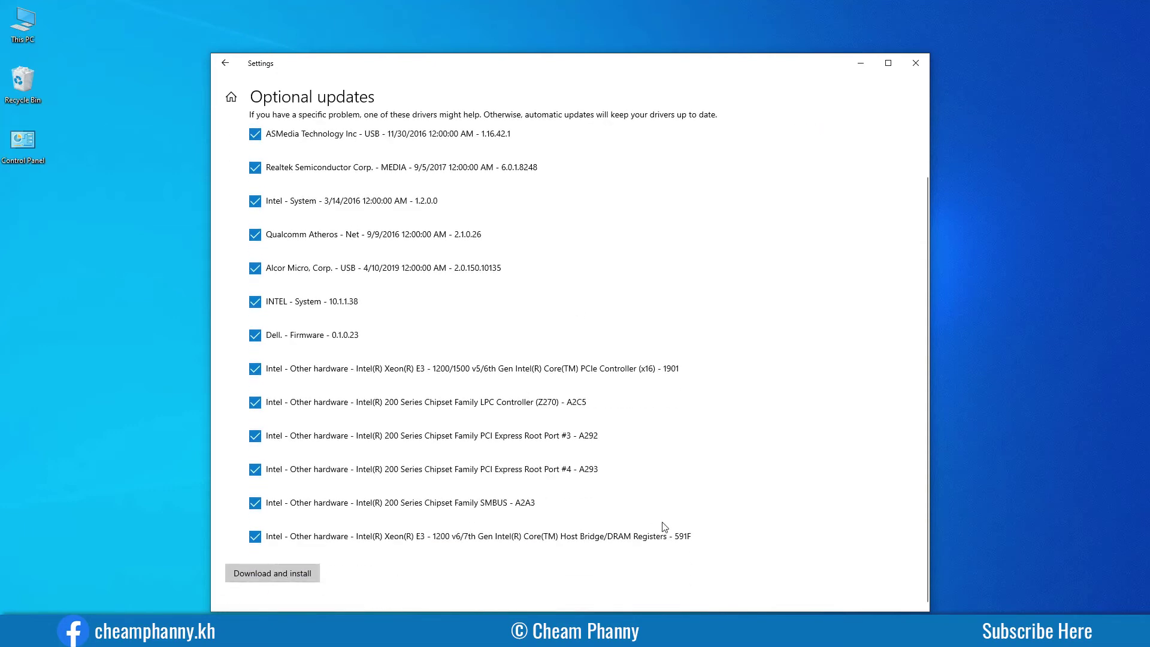
{"action": "scroll", "coordinate": [663, 525], "scroll_direction": "up", "scroll_amount": 2}
{"action": "scroll", "coordinate": [663, 525], "scroll_direction": "down", "scroll_amount": 2}
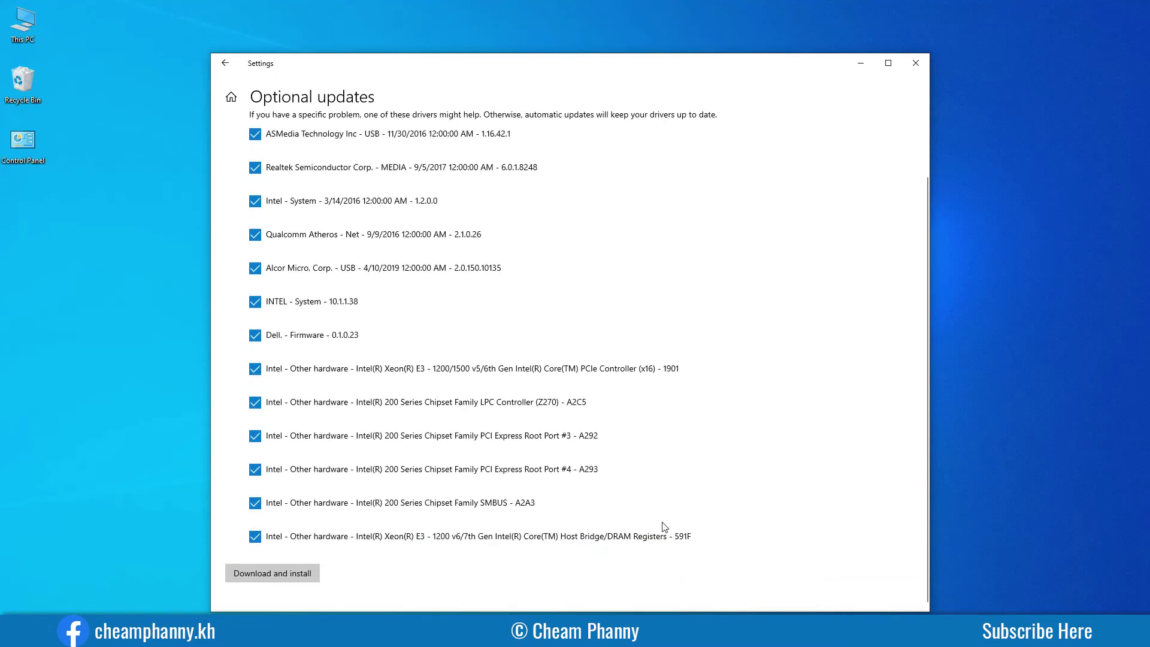
{"action": "left_click", "coordinate": [303, 578]}
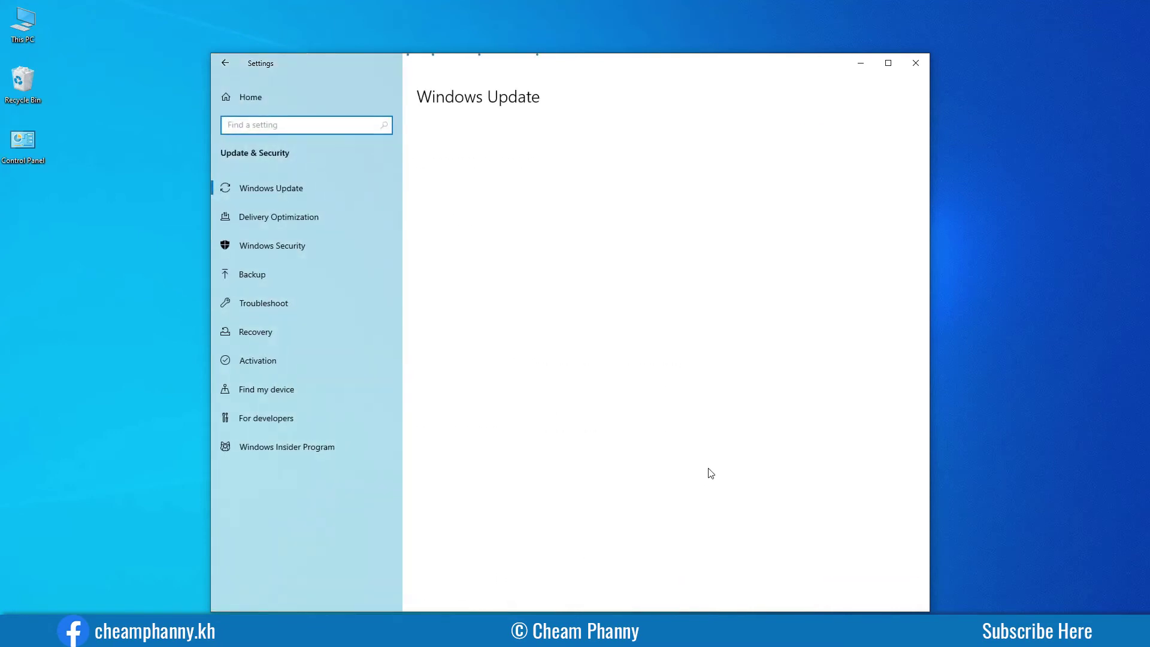